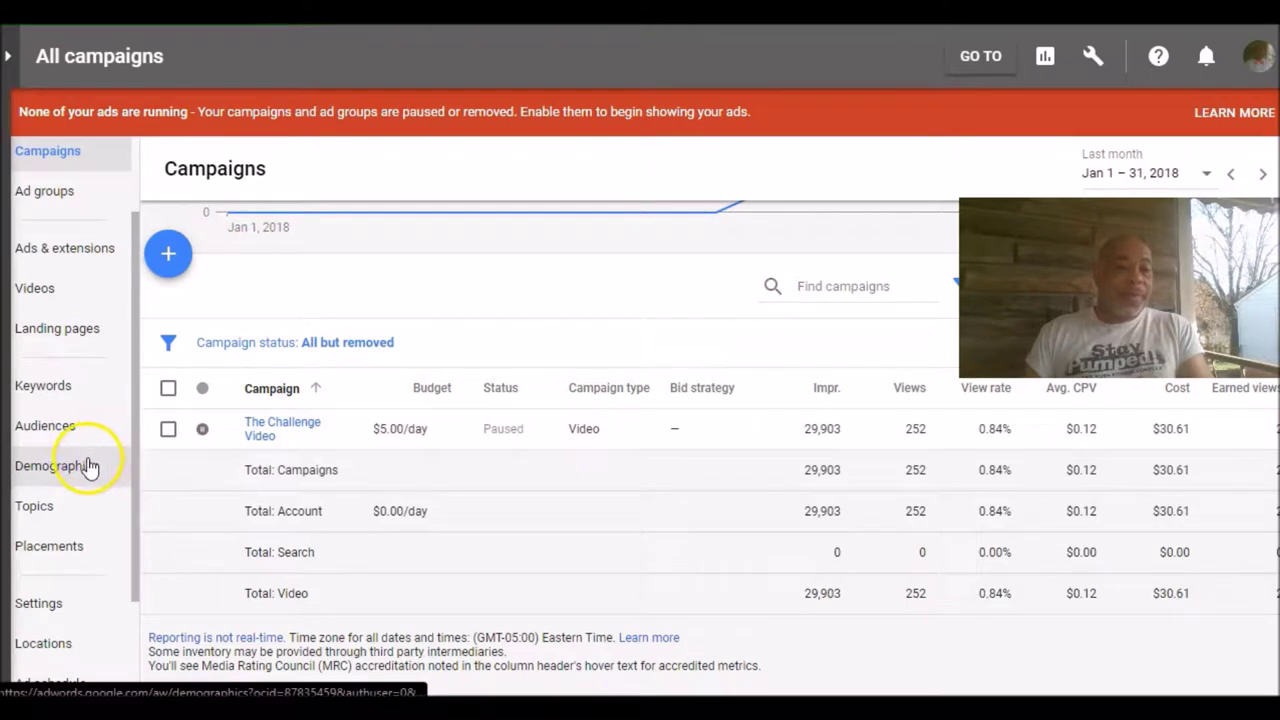
# - Review the settings of The Challenge Video campaign and the performance of its earn income online ad group
pyautogui.scroll(-1, 85, 485)
pyautogui.click(58, 514)
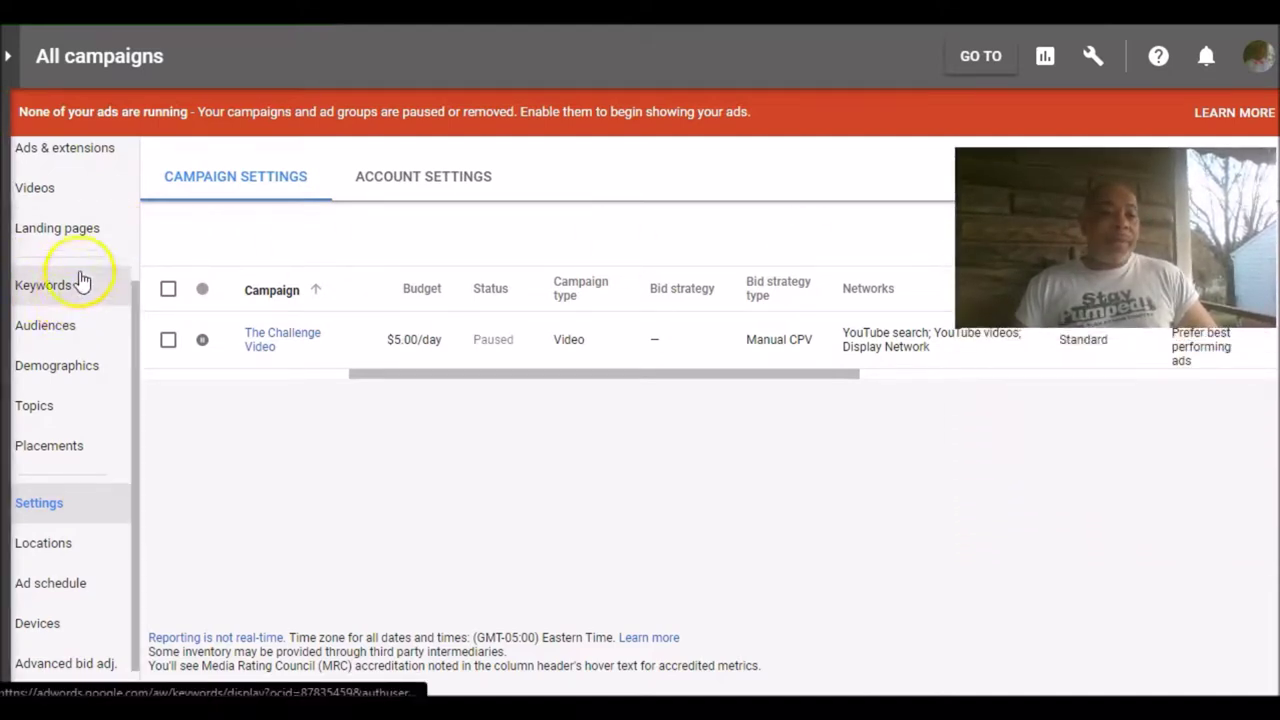
pyautogui.scroll(3, 83, 258)
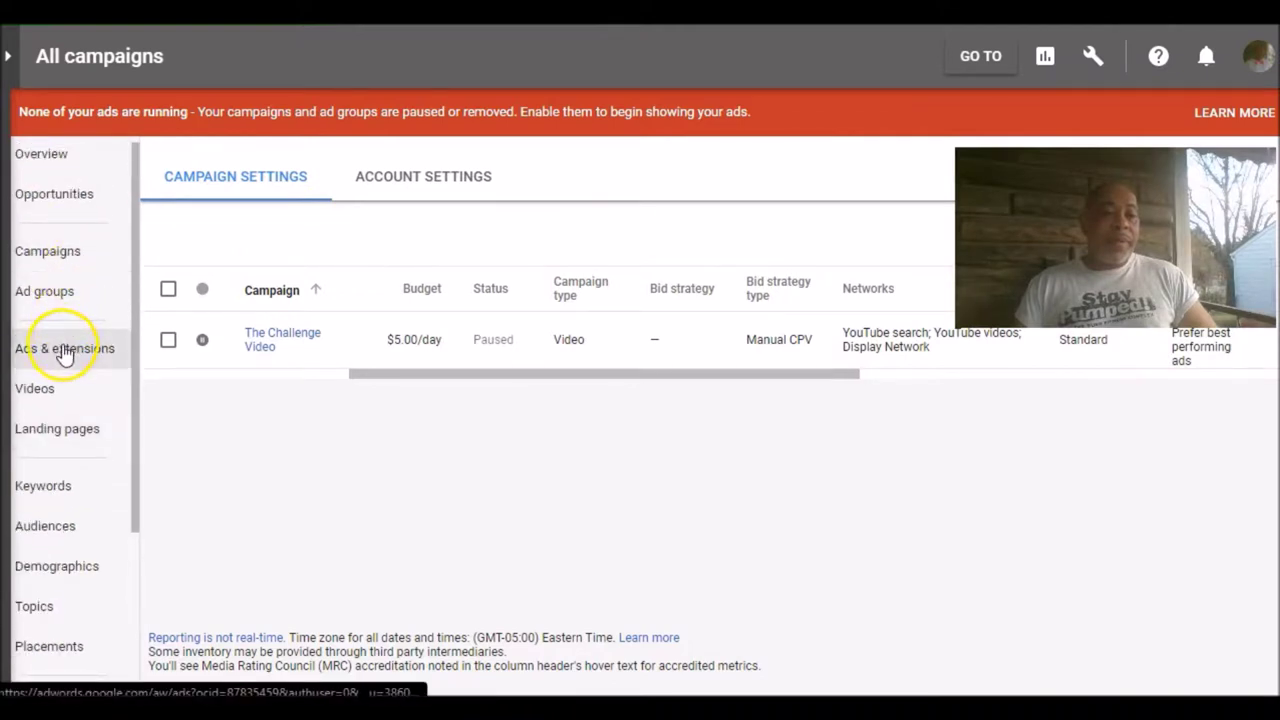
pyautogui.click(66, 302)
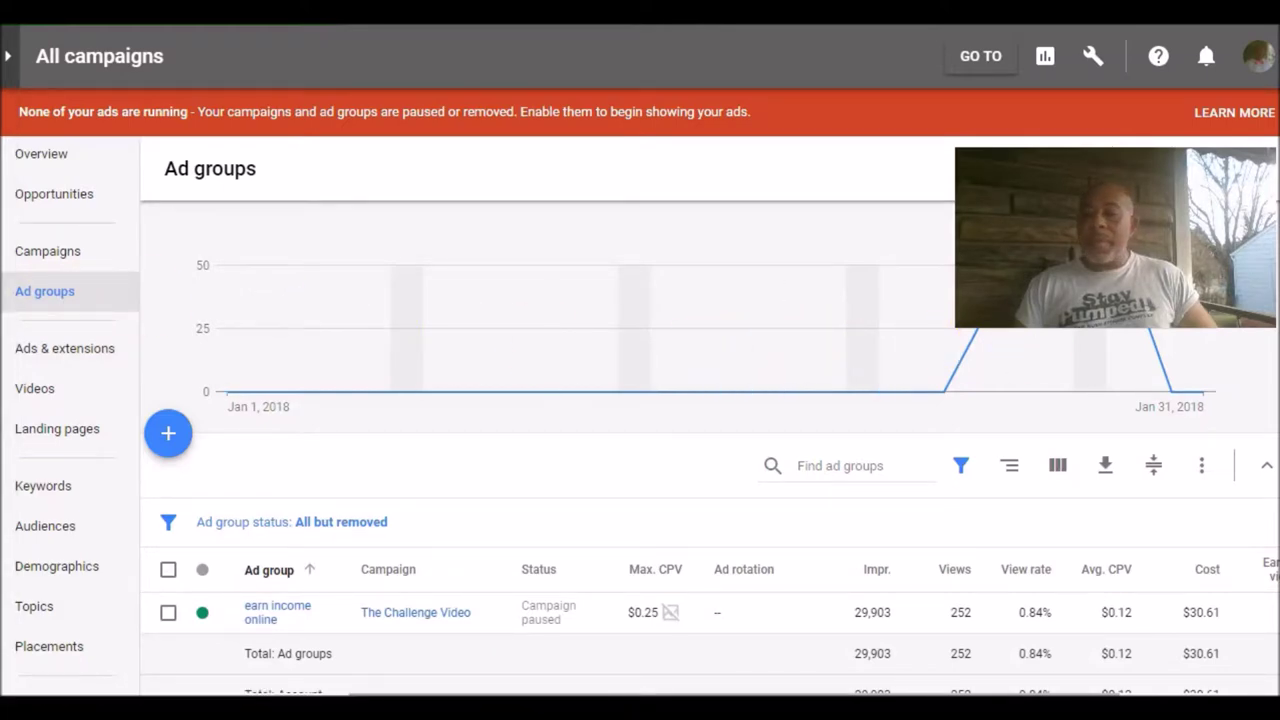
pyautogui.scroll(-1, 640, 450)
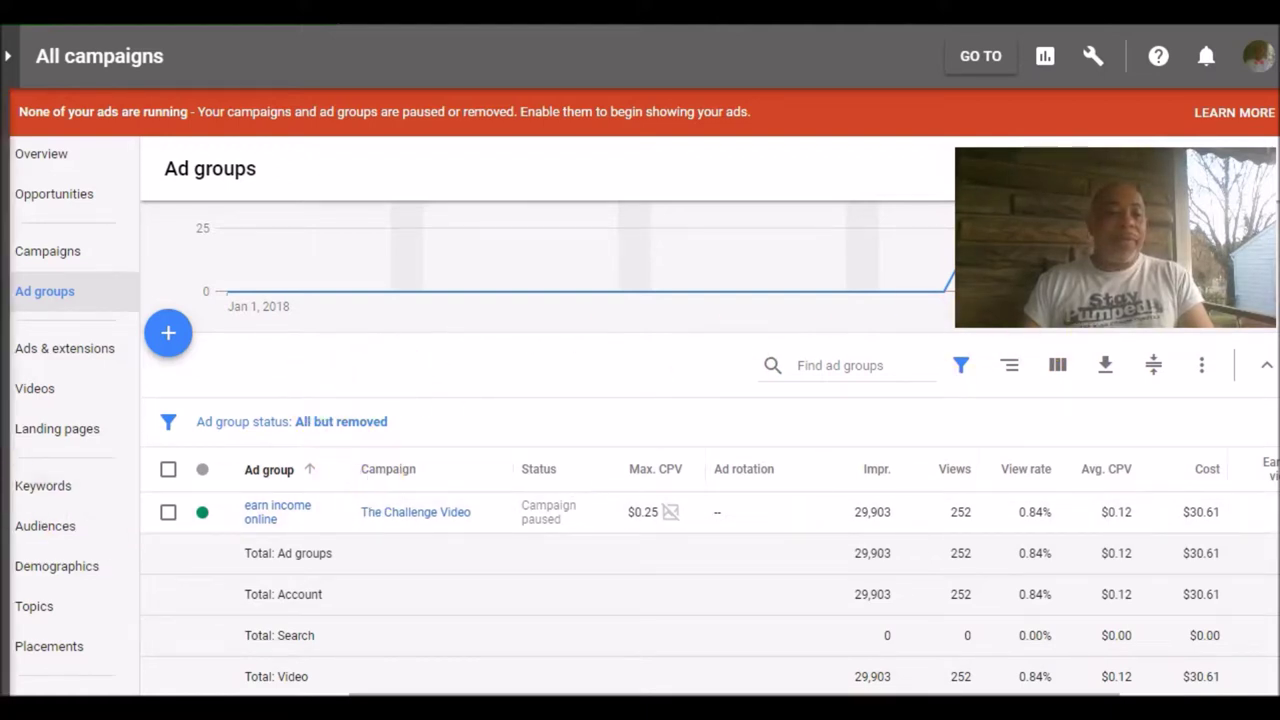
# - Examine the impressions and views of the campaign's display/video keywords down through the list
pyautogui.click(22, 490)
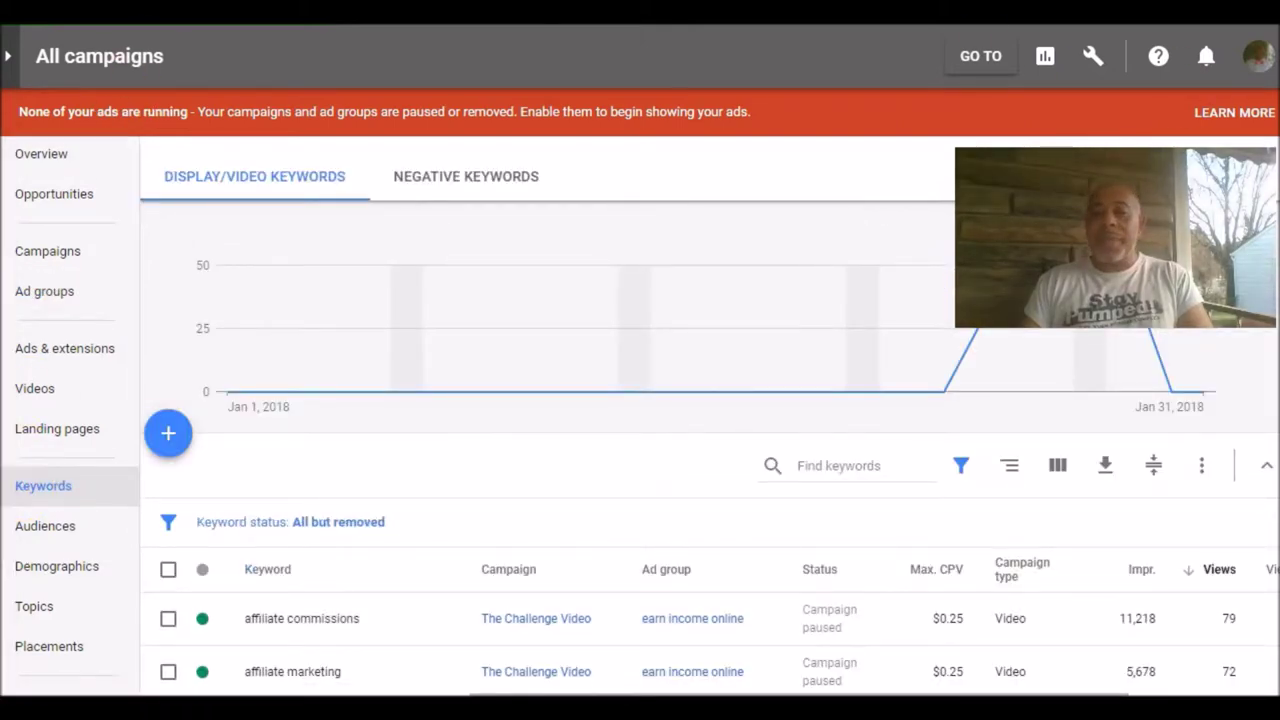
pyautogui.scroll(-2, 700, 450)
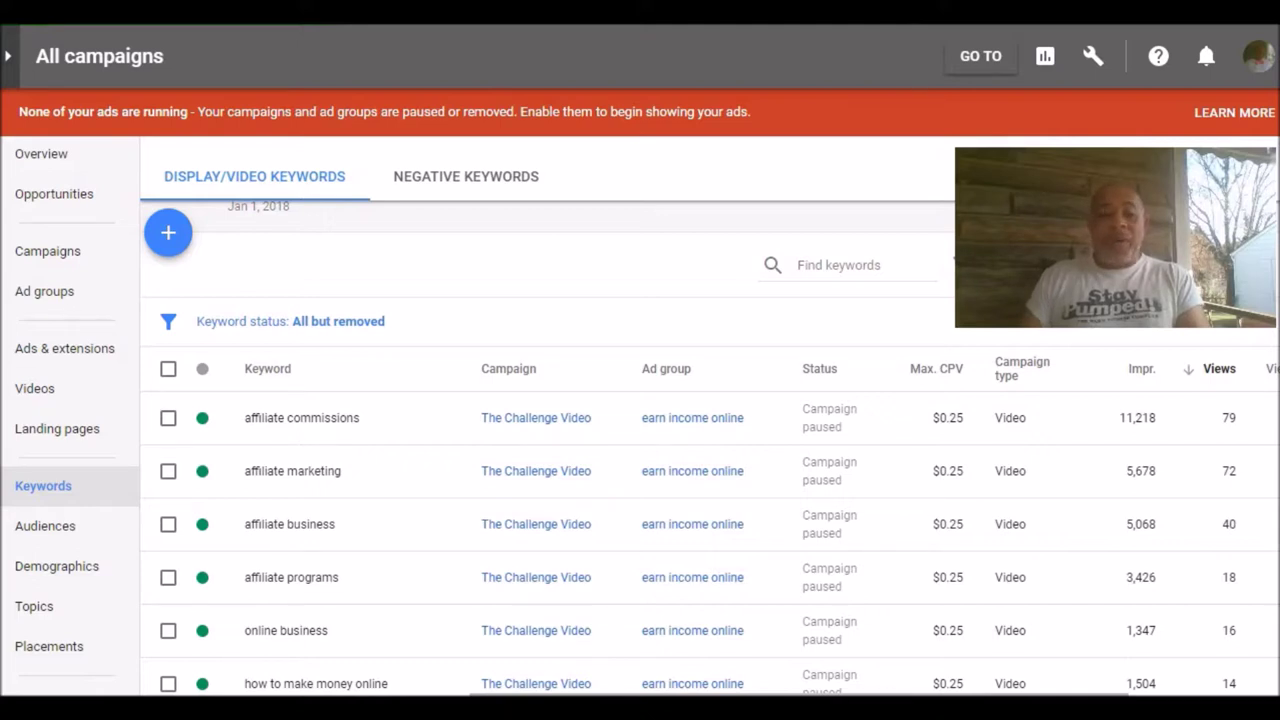
pyautogui.scroll(-2, 640, 500)
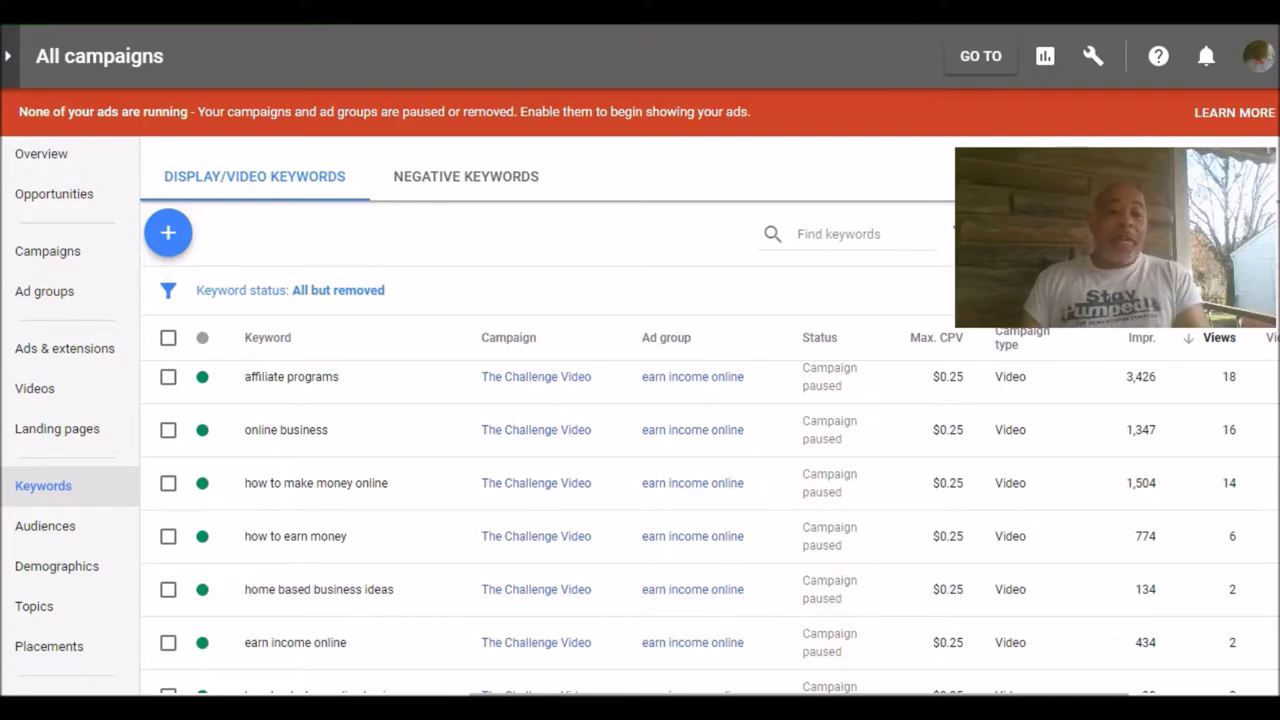
pyautogui.scroll(-3, 710, 528)
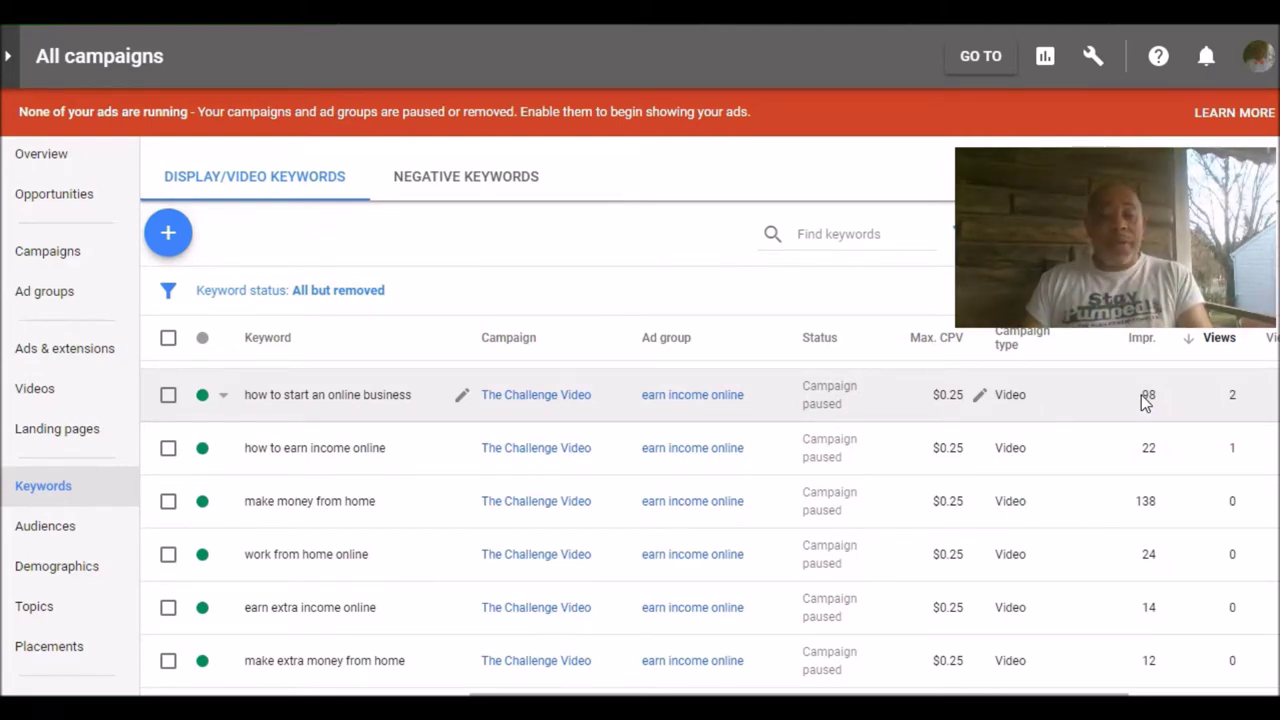
pyautogui.scroll(-2, 1141, 395)
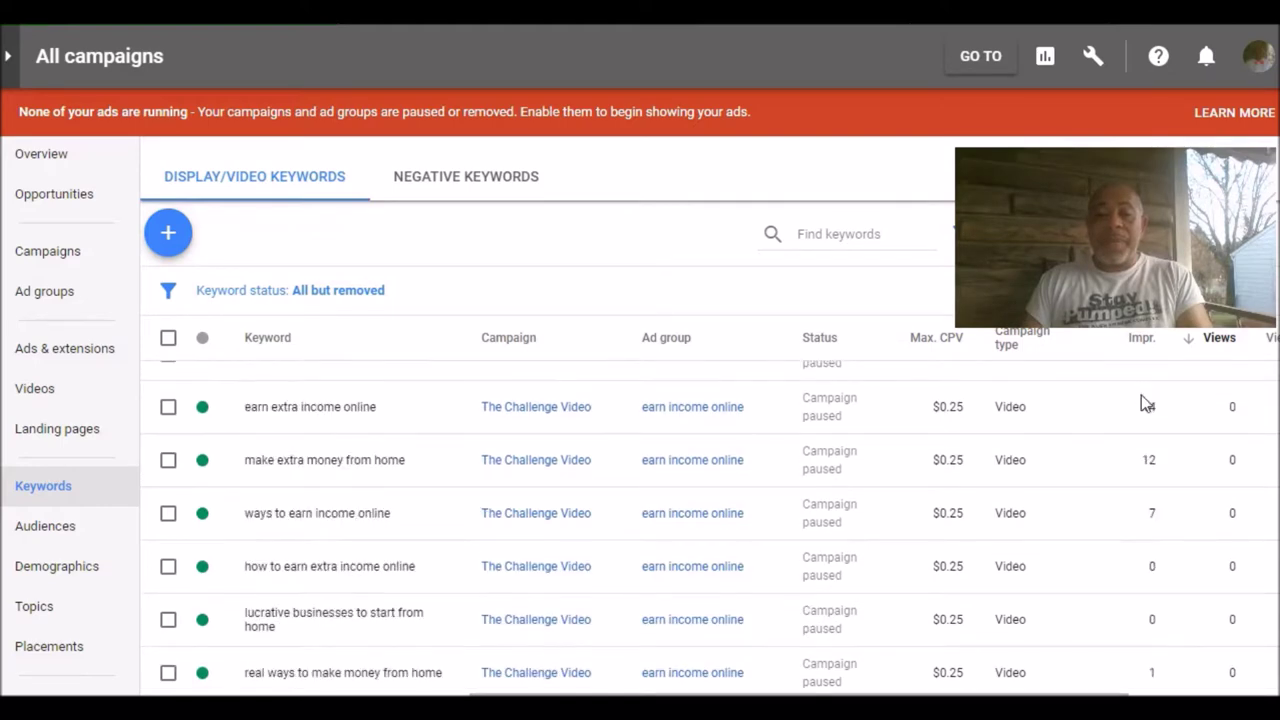
pyautogui.scroll(1, 1141, 395)
pyautogui.click(1138, 408)
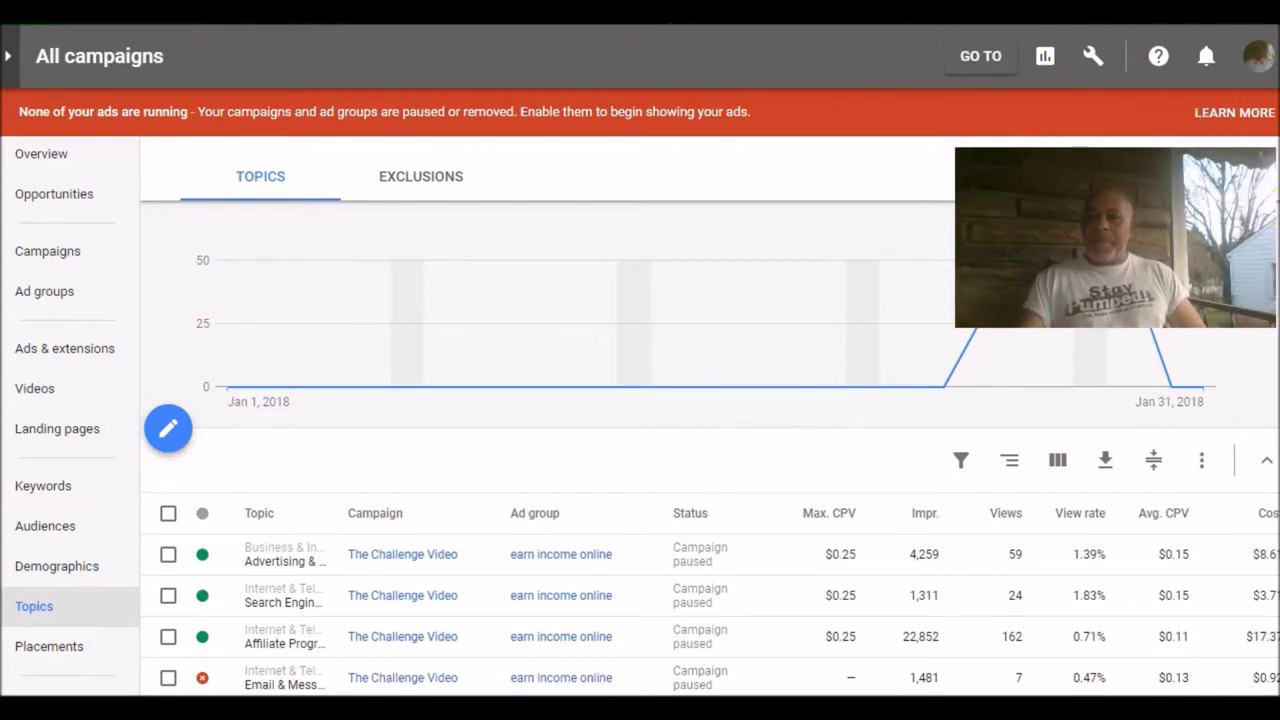
# - Review impressions, views and costs for the campaign's targeted topics and its in-market and affinity audiences
pyautogui.scroll(-2, 710, 467)
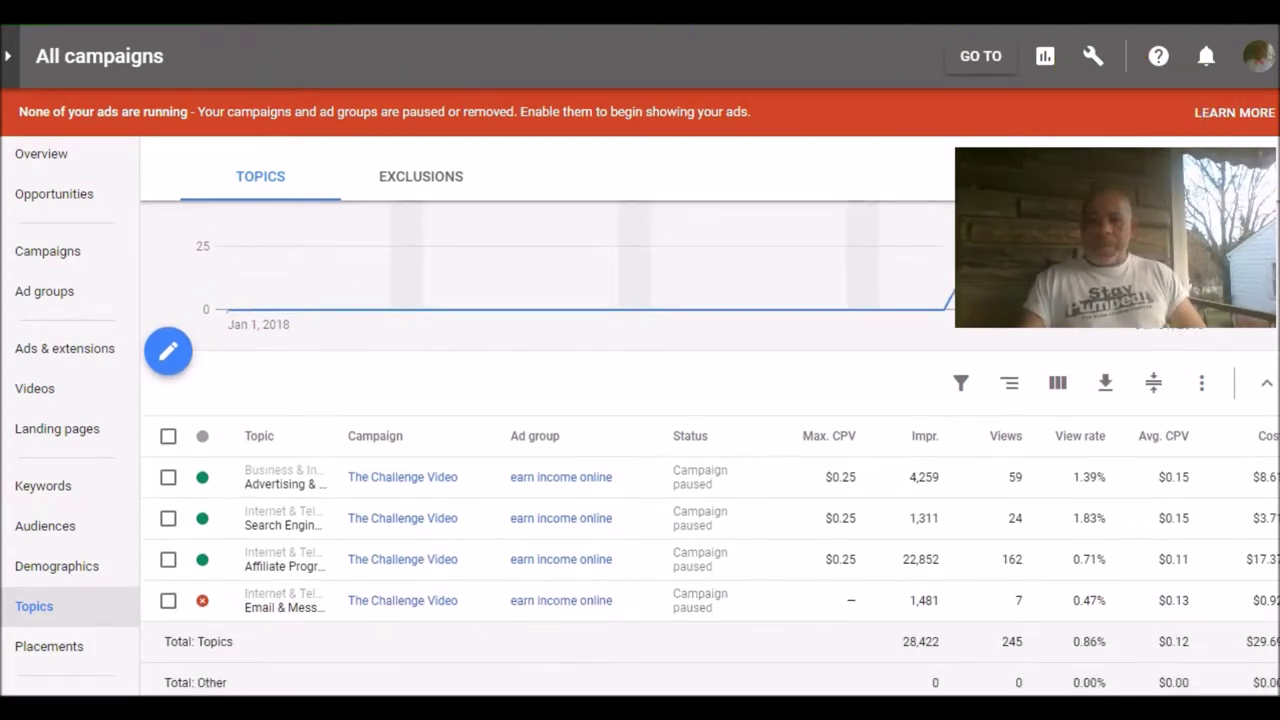
pyautogui.scroll(-1, 710, 467)
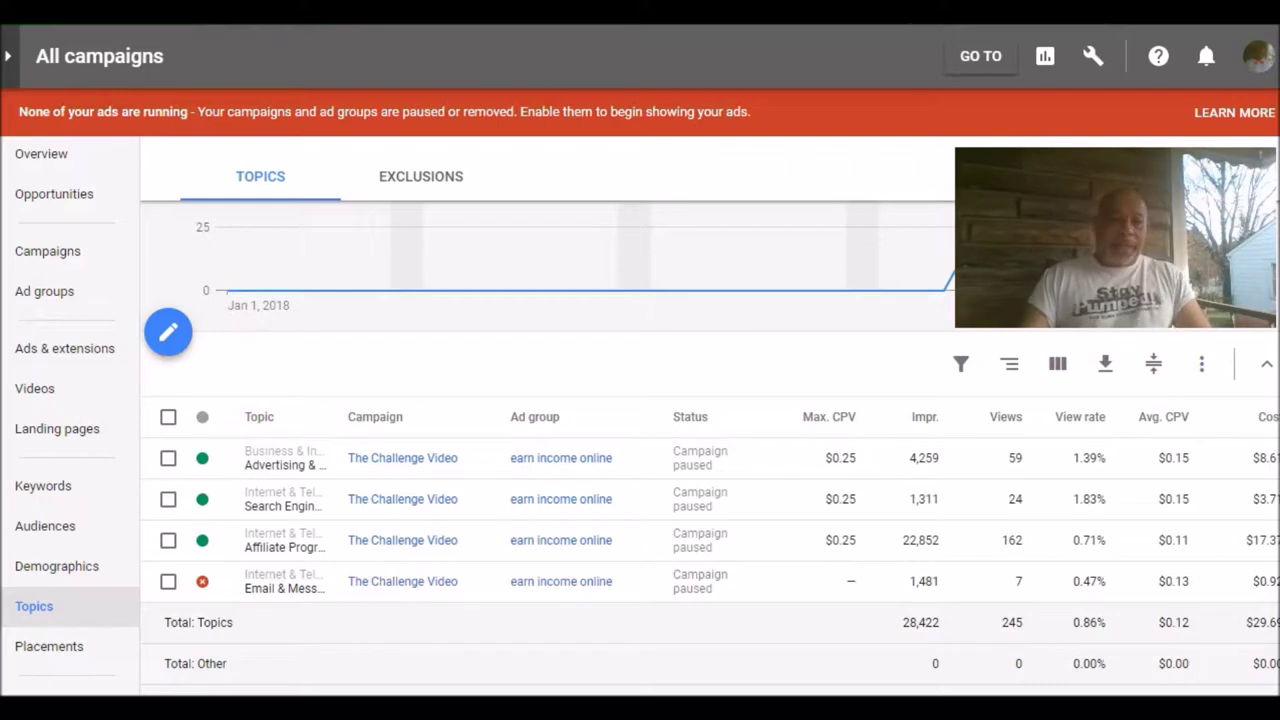
pyautogui.click(18, 535)
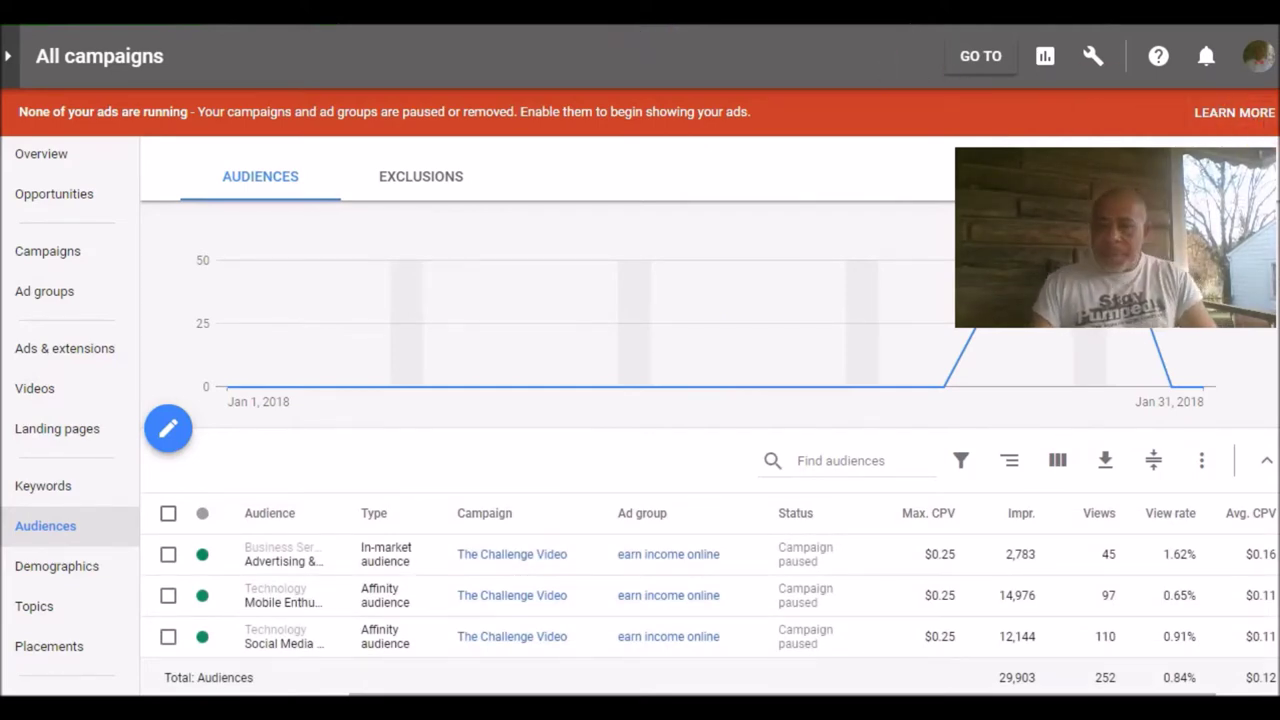
pyautogui.scroll(-1, 710, 464)
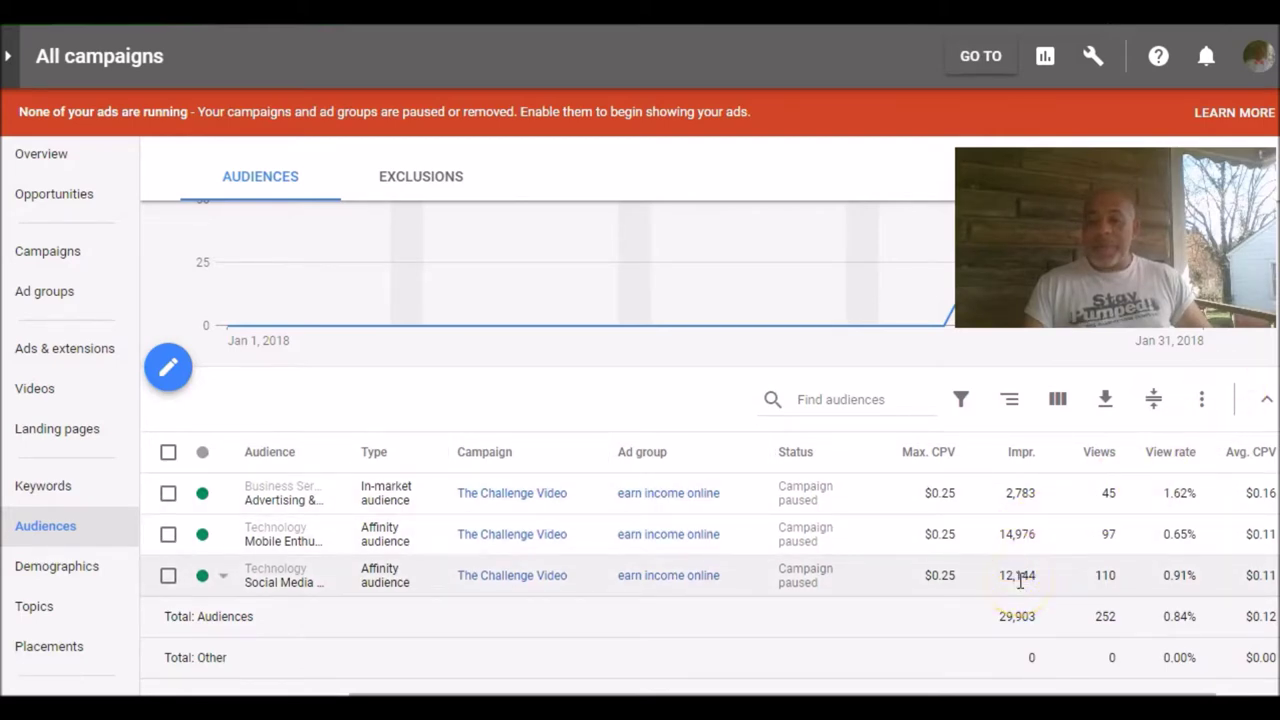
pyautogui.click(1052, 392)
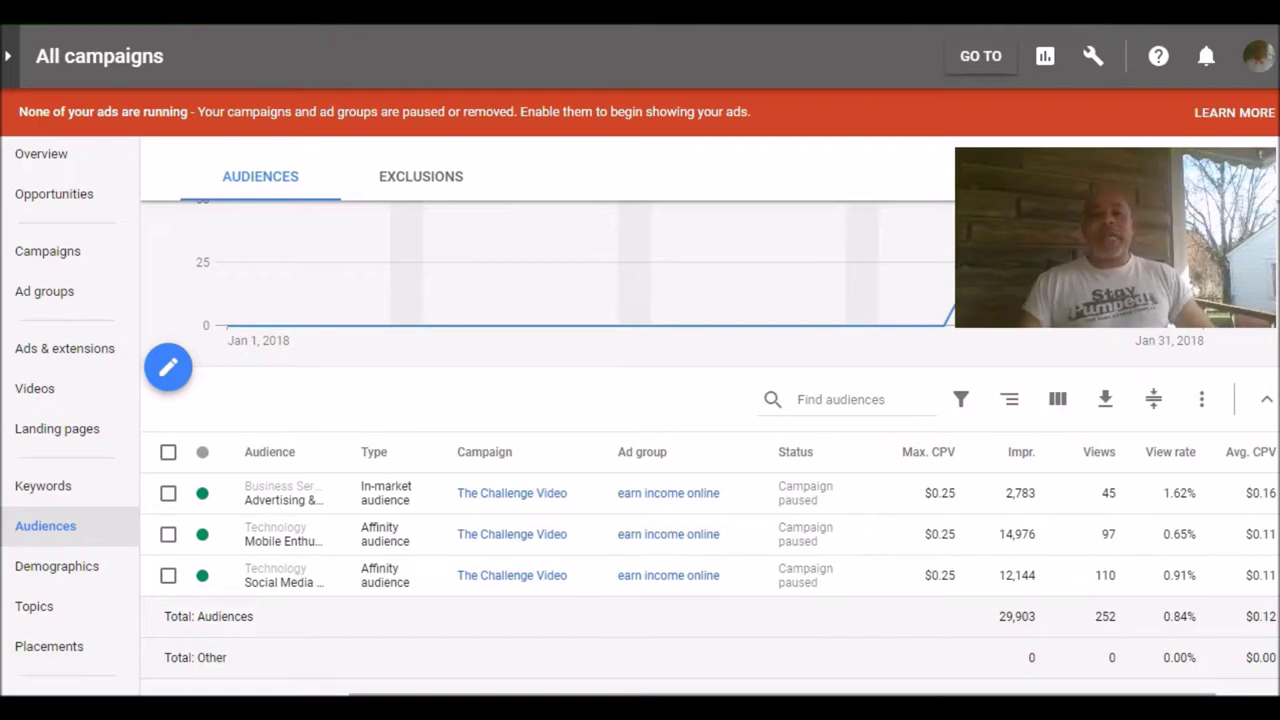
# - Examine the YouTube channel placements where the campaign's ads showed
pyautogui.click(30, 646)
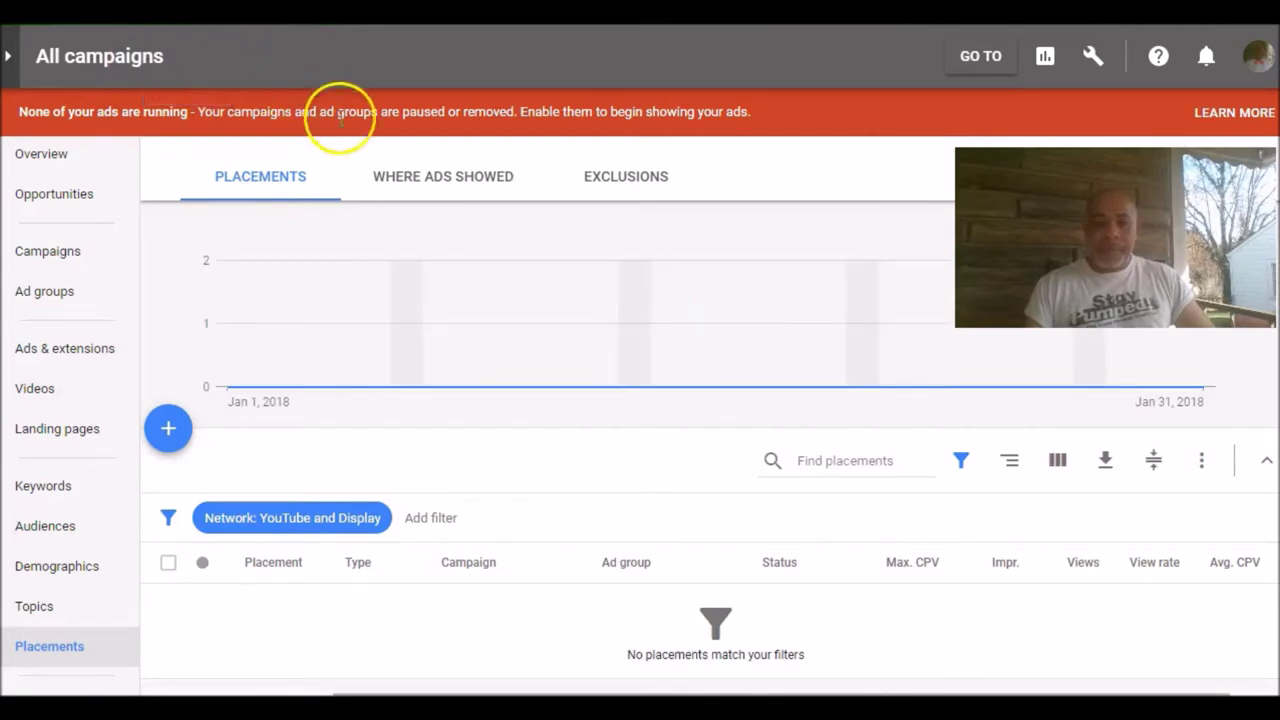
pyautogui.click(421, 185)
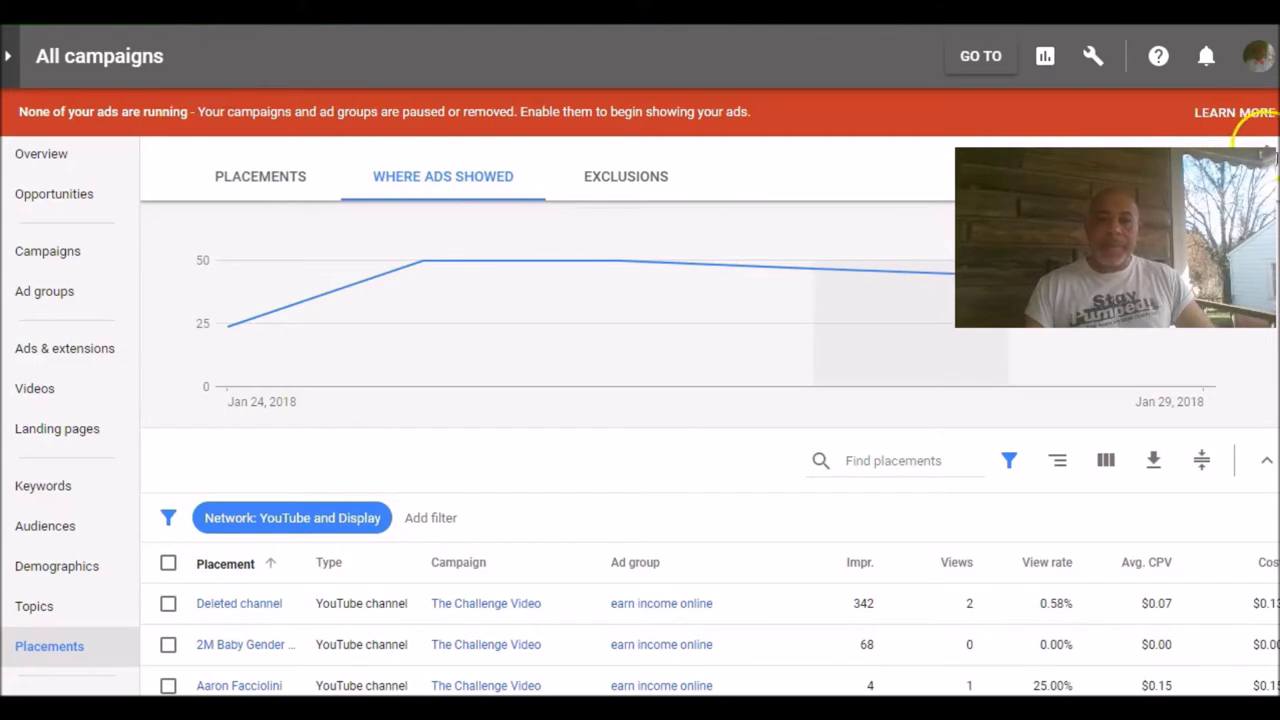
pyautogui.scroll(-3, 640, 450)
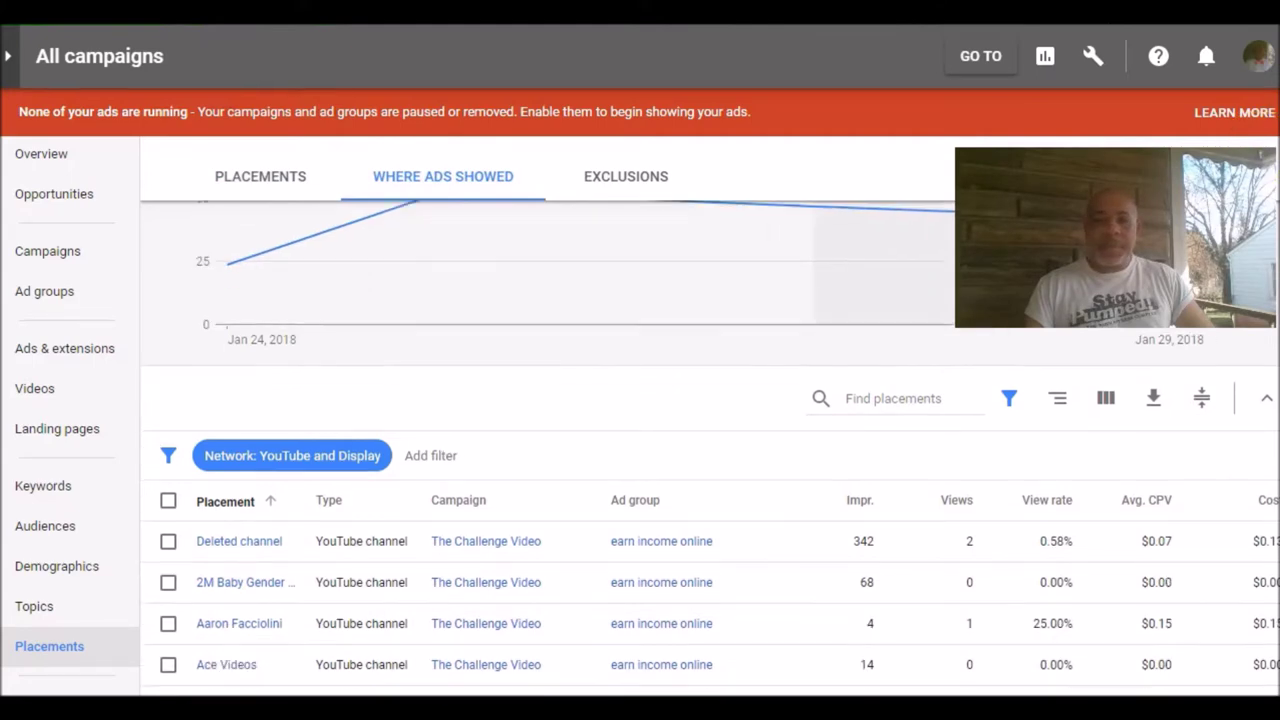
pyautogui.scroll(-1, 640, 520)
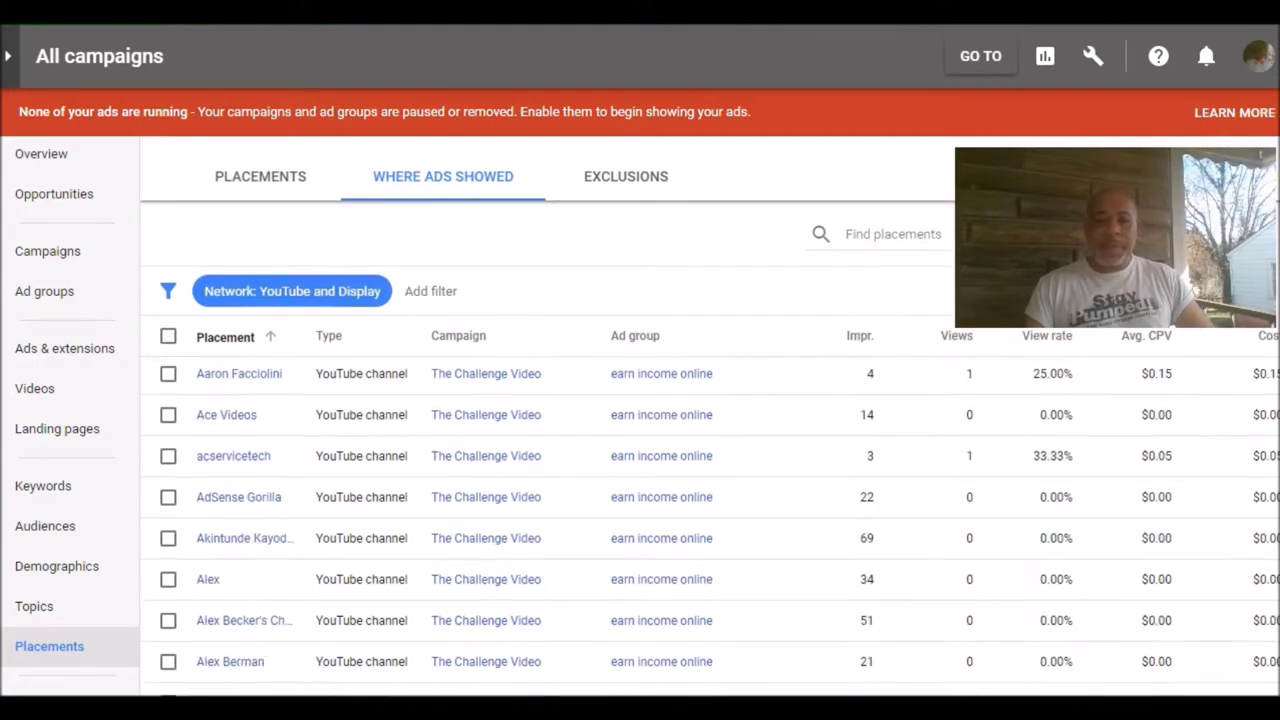
pyautogui.scroll(1, 640, 520)
pyautogui.scroll(1, 640, 520)
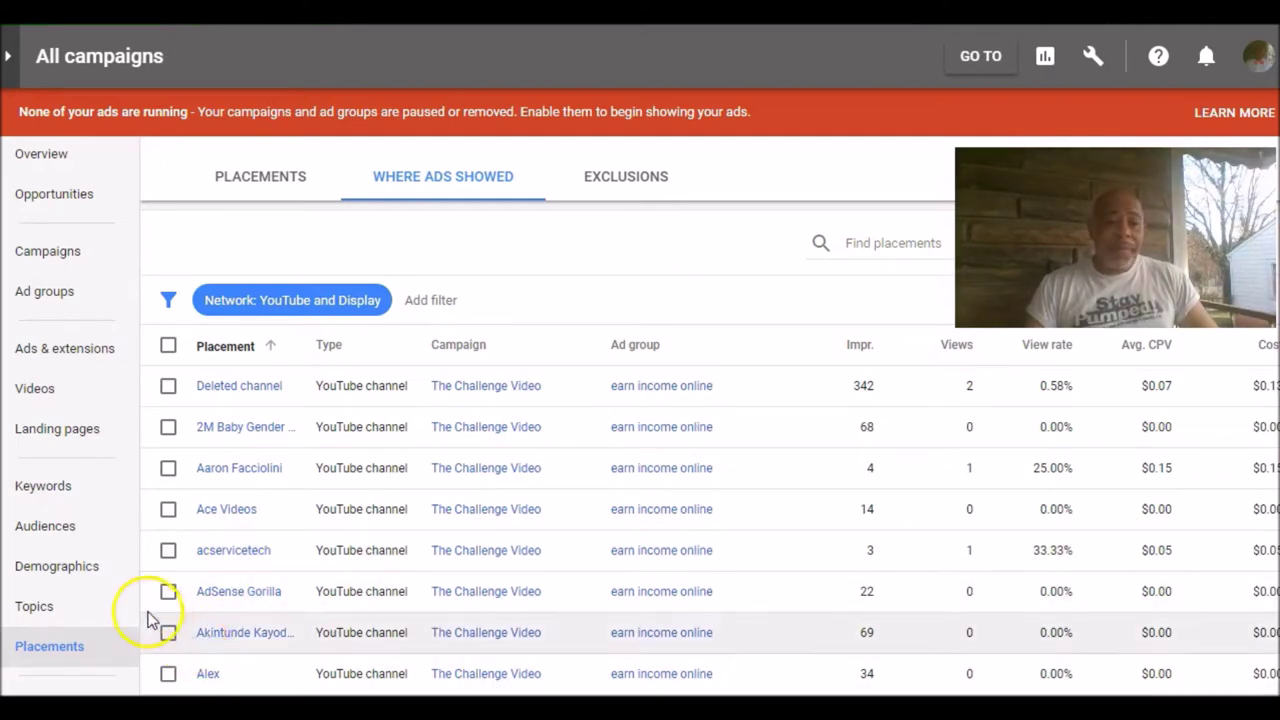
# - Review the campaign's demographic results by age and by gender
pyautogui.scroll(-2, 90, 563)
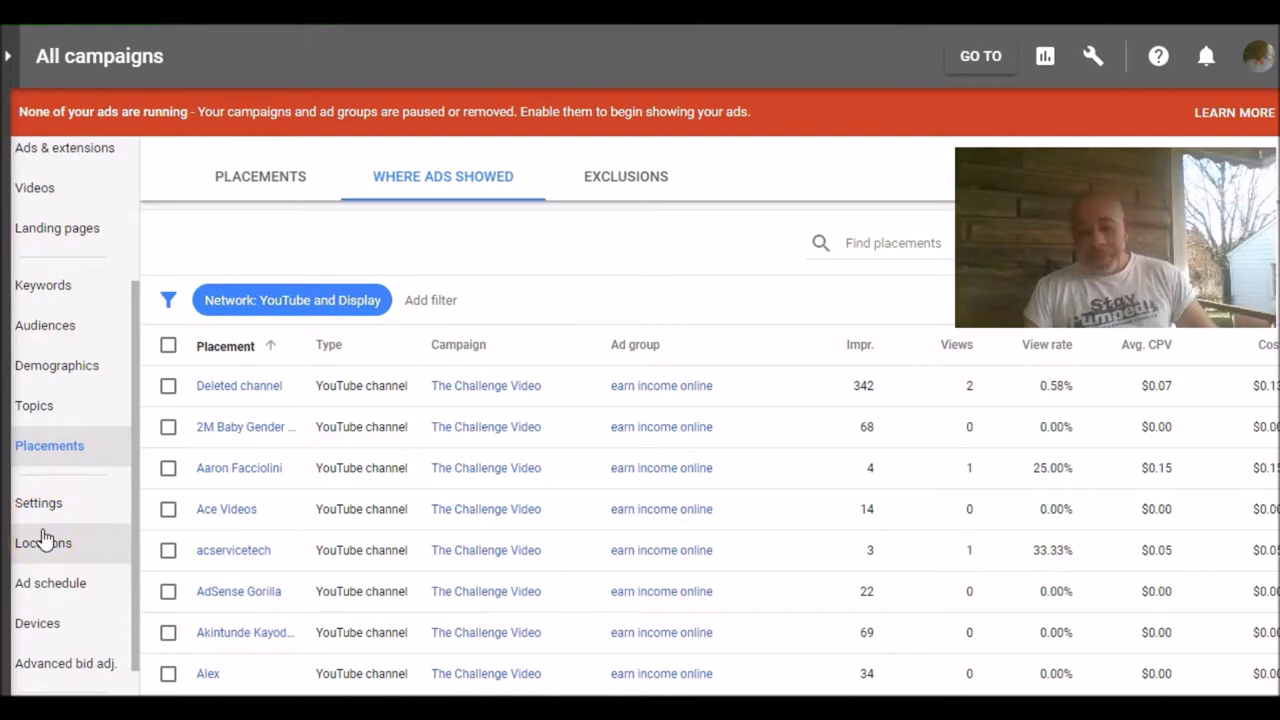
pyautogui.scroll(1, 42, 538)
pyautogui.click(57, 485)
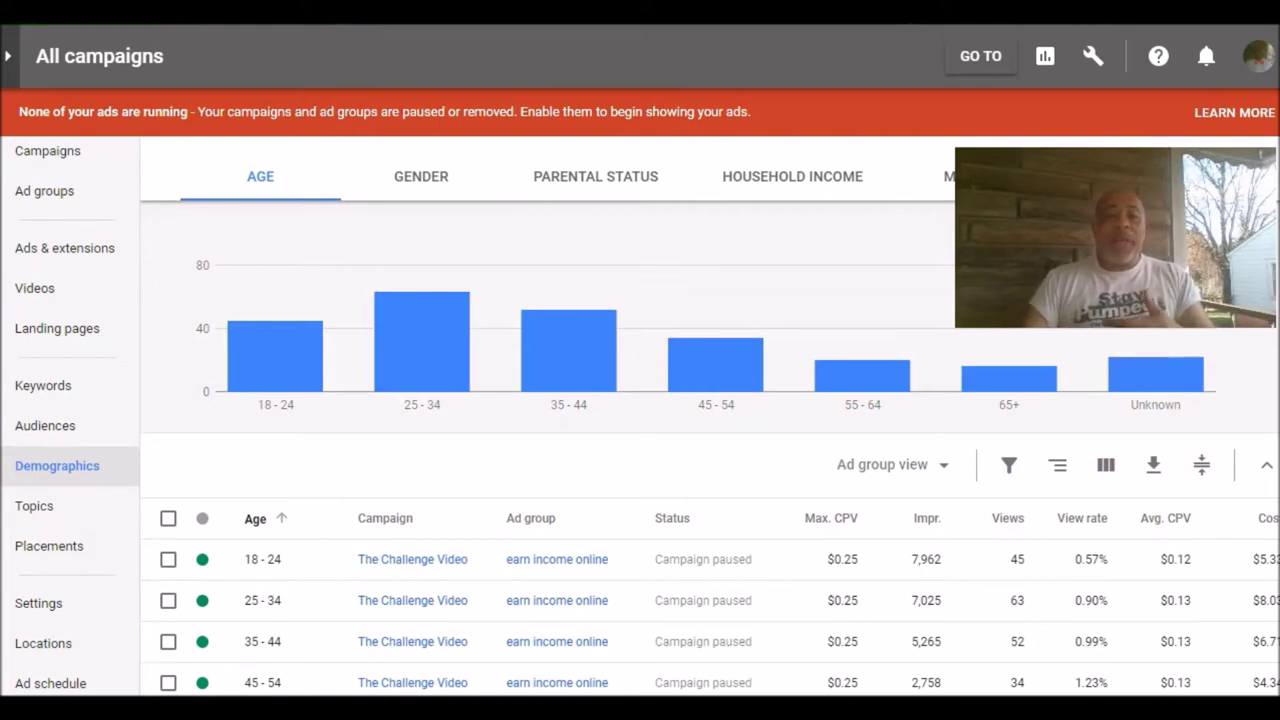
pyautogui.click(428, 186)
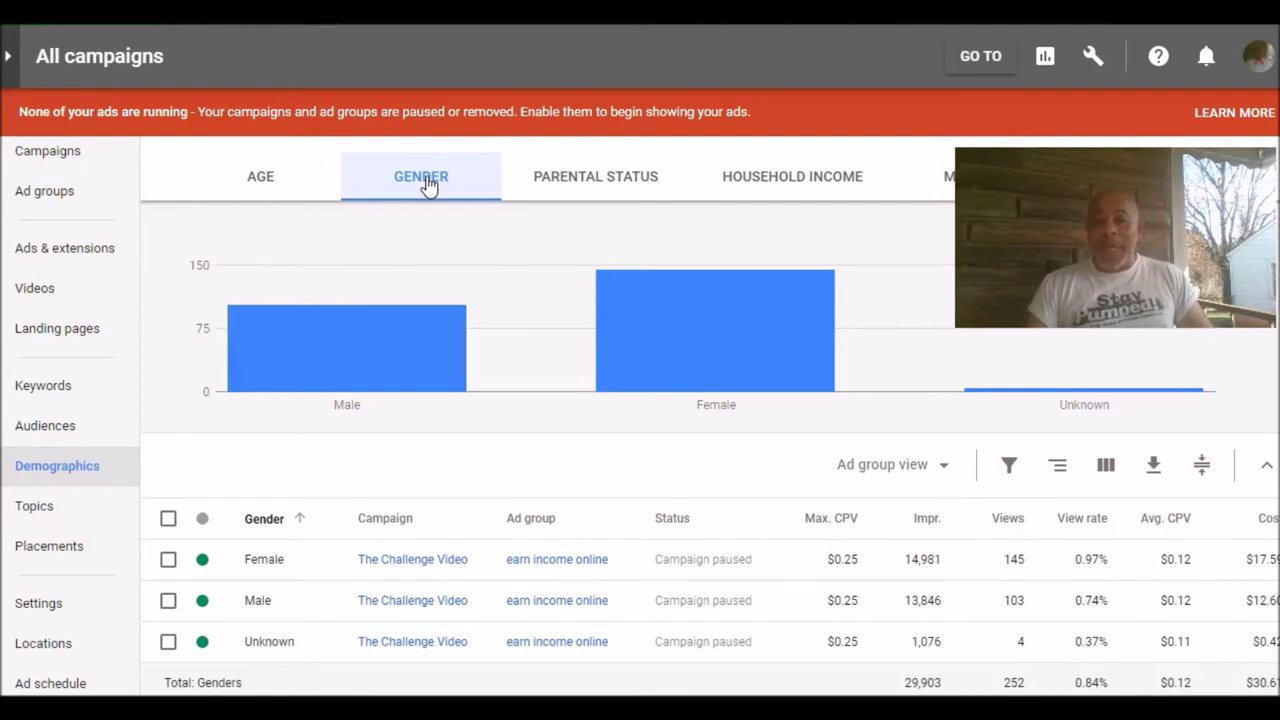
# - Examine the campaign's demographic results by parental status and household income
pyautogui.click(568, 170)
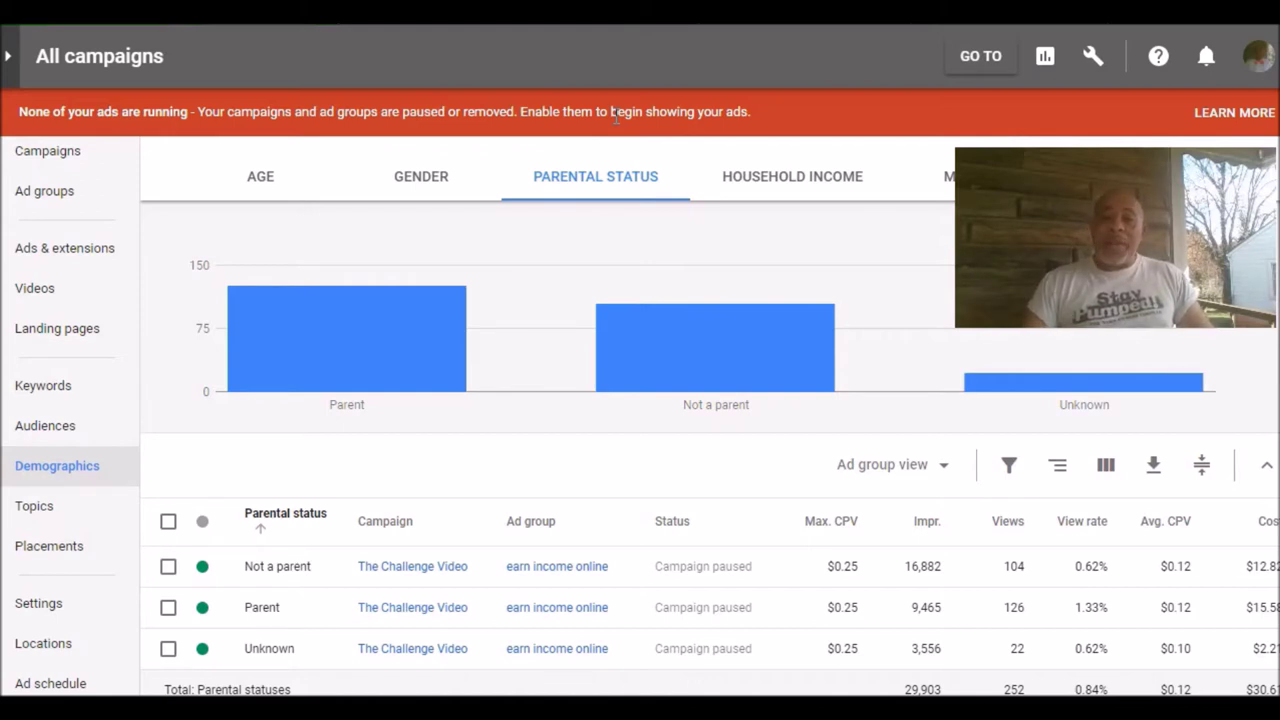
pyautogui.click(773, 178)
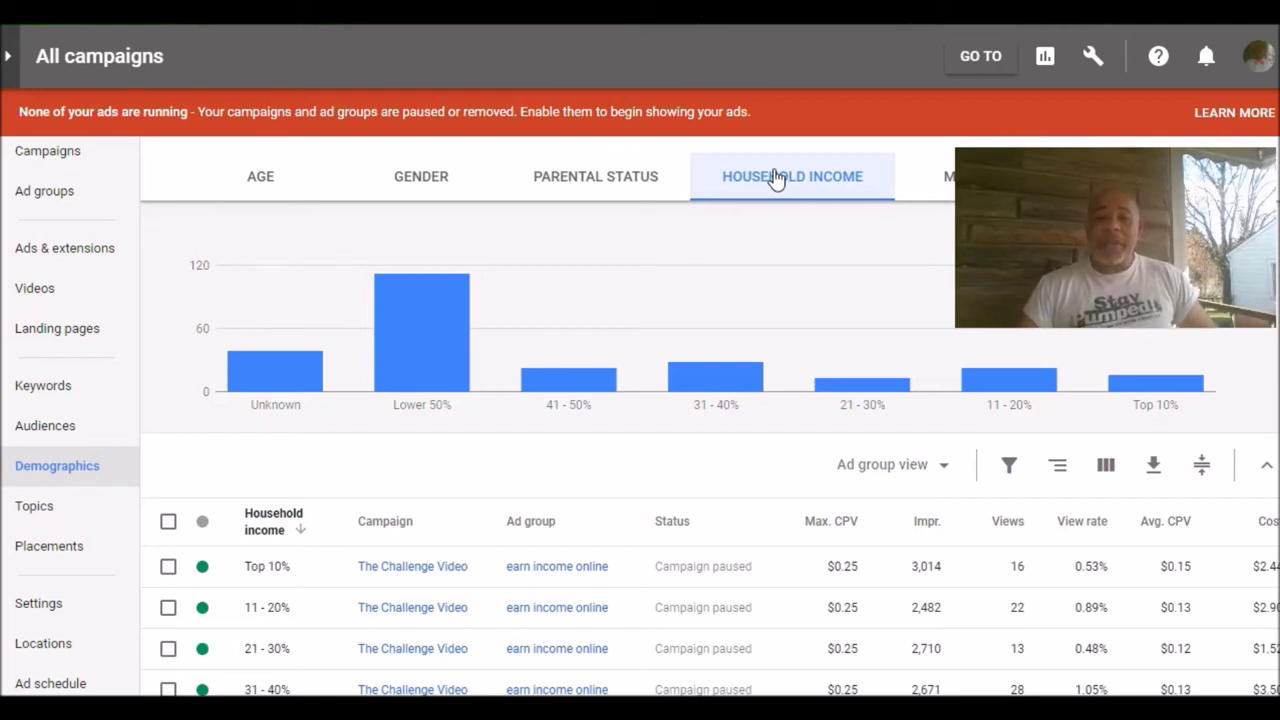
pyautogui.click(836, 174)
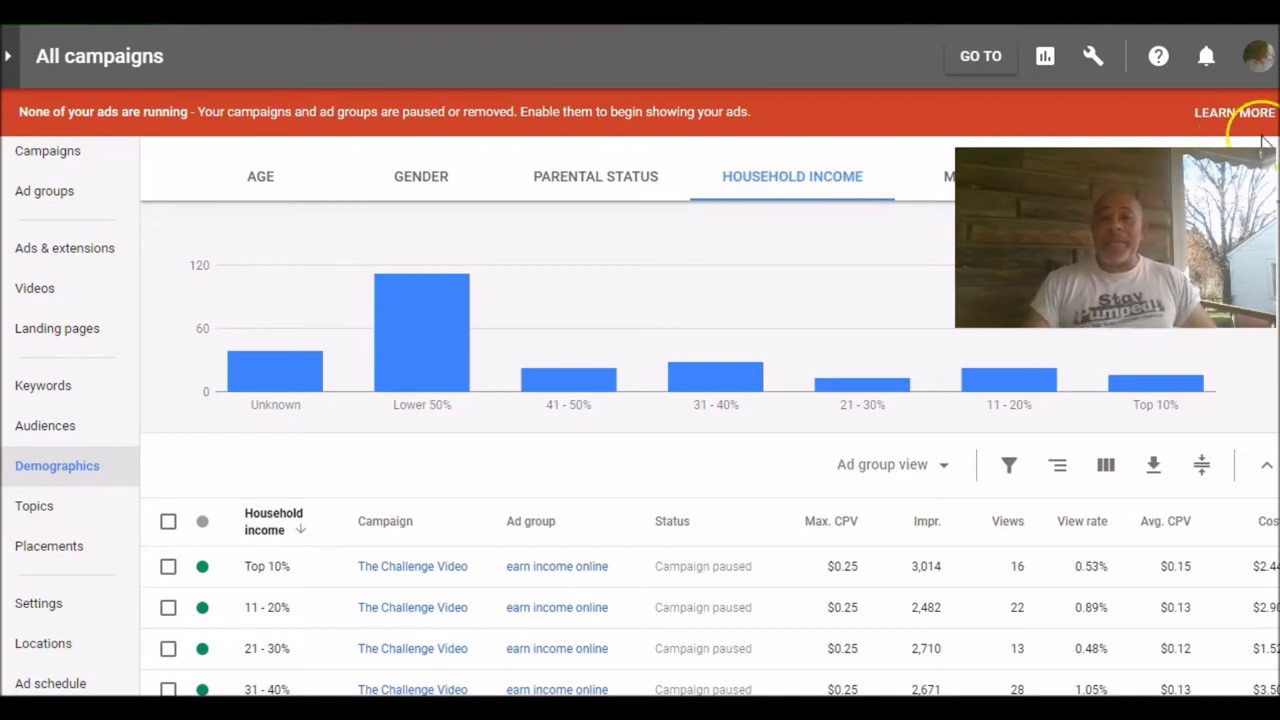
pyautogui.scroll(-2, 710, 460)
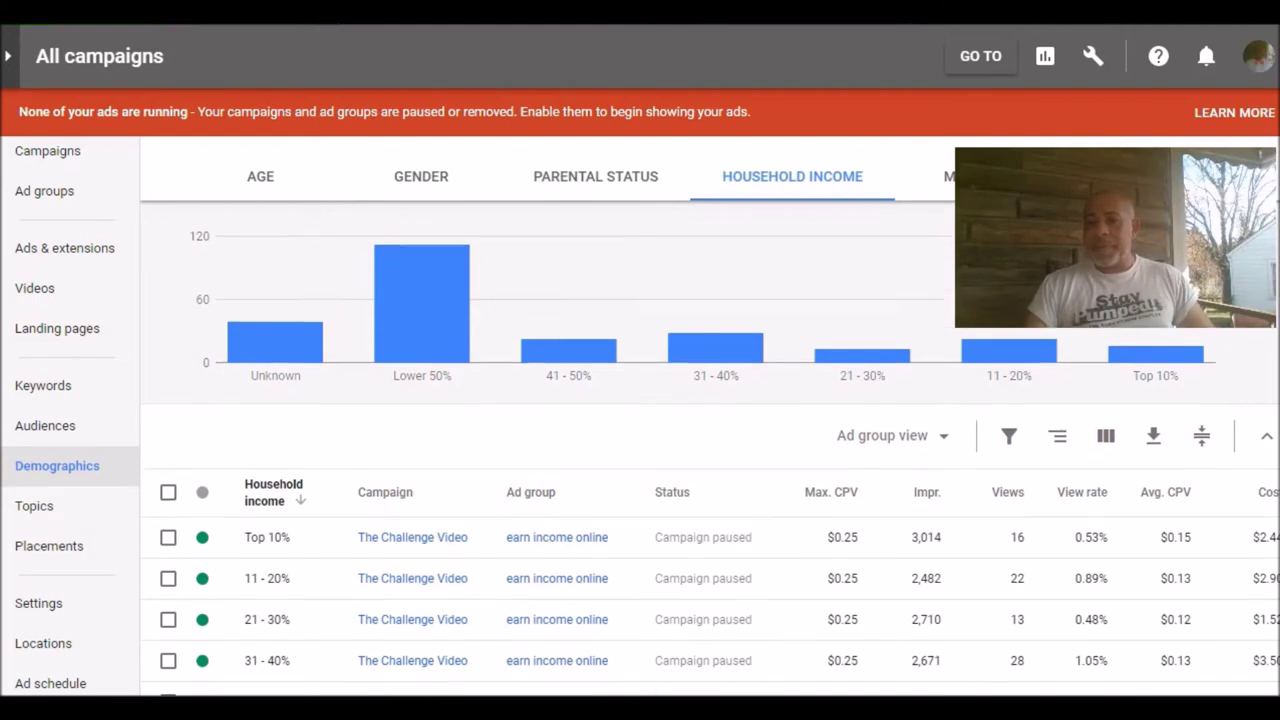
pyautogui.scroll(-1, 710, 460)
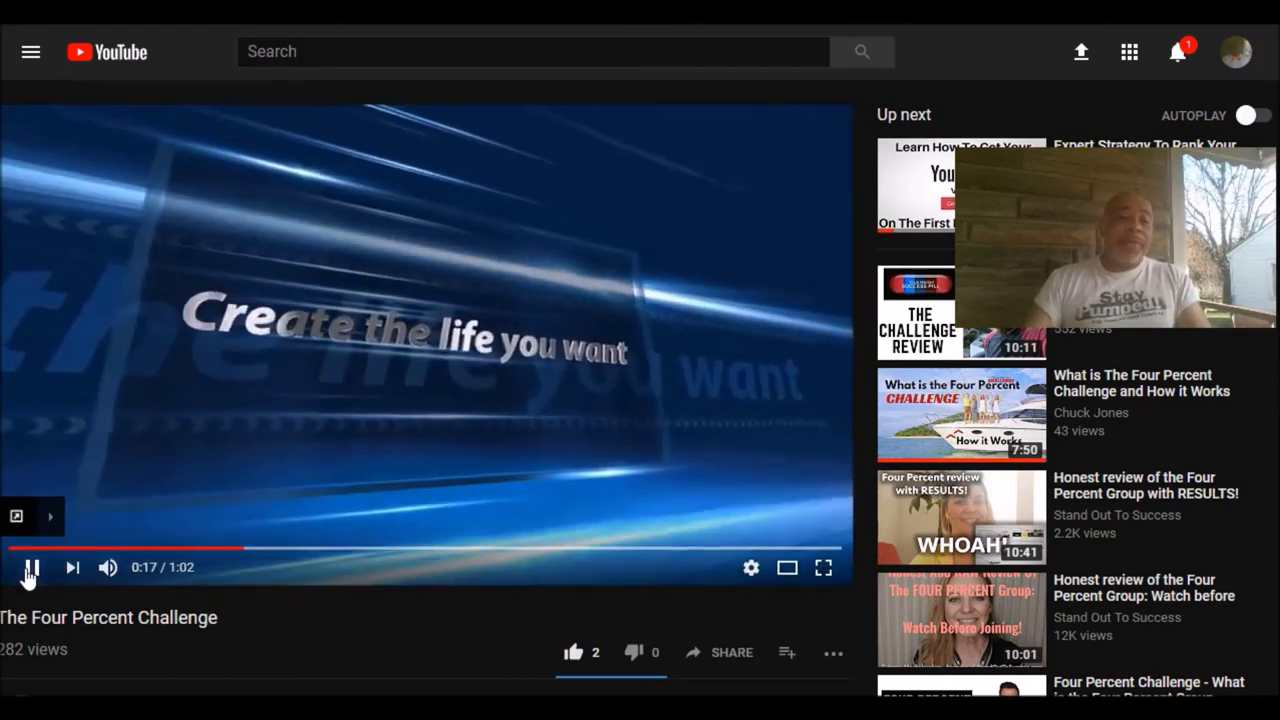
# - Switch to YouTube, check the call-to-action overlay on The Four Percent Challenge video and pause playback
pyautogui.moveTo(48, 528)
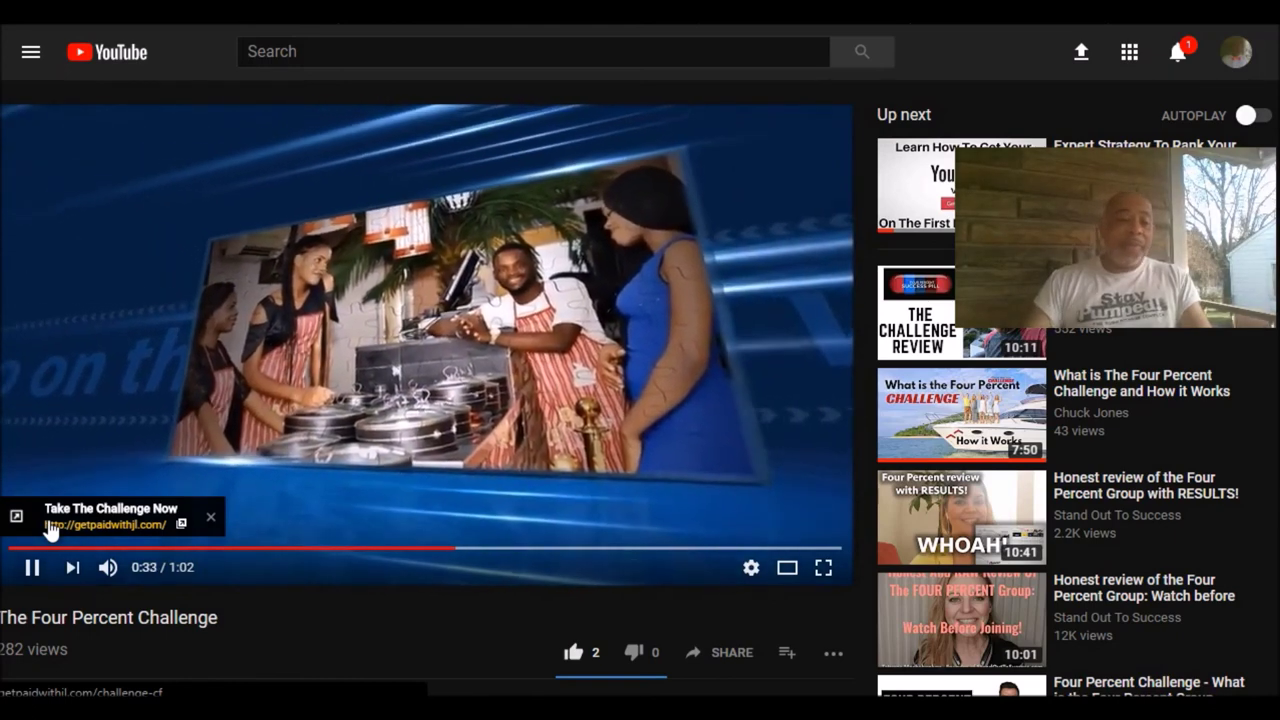
pyautogui.click(30, 566)
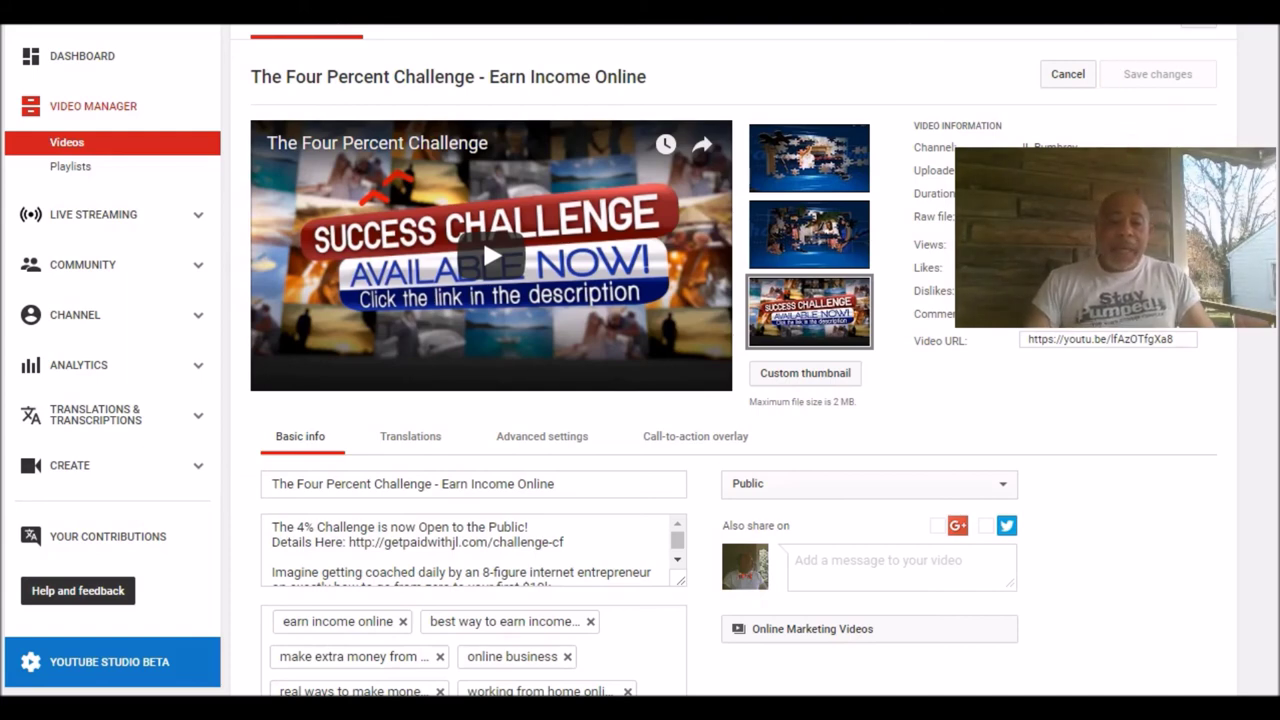
# - Review the title, description and tags of The Four Percent Challenge video in YouTube's Video Manager
pyautogui.scroll(-2, 482, 179)
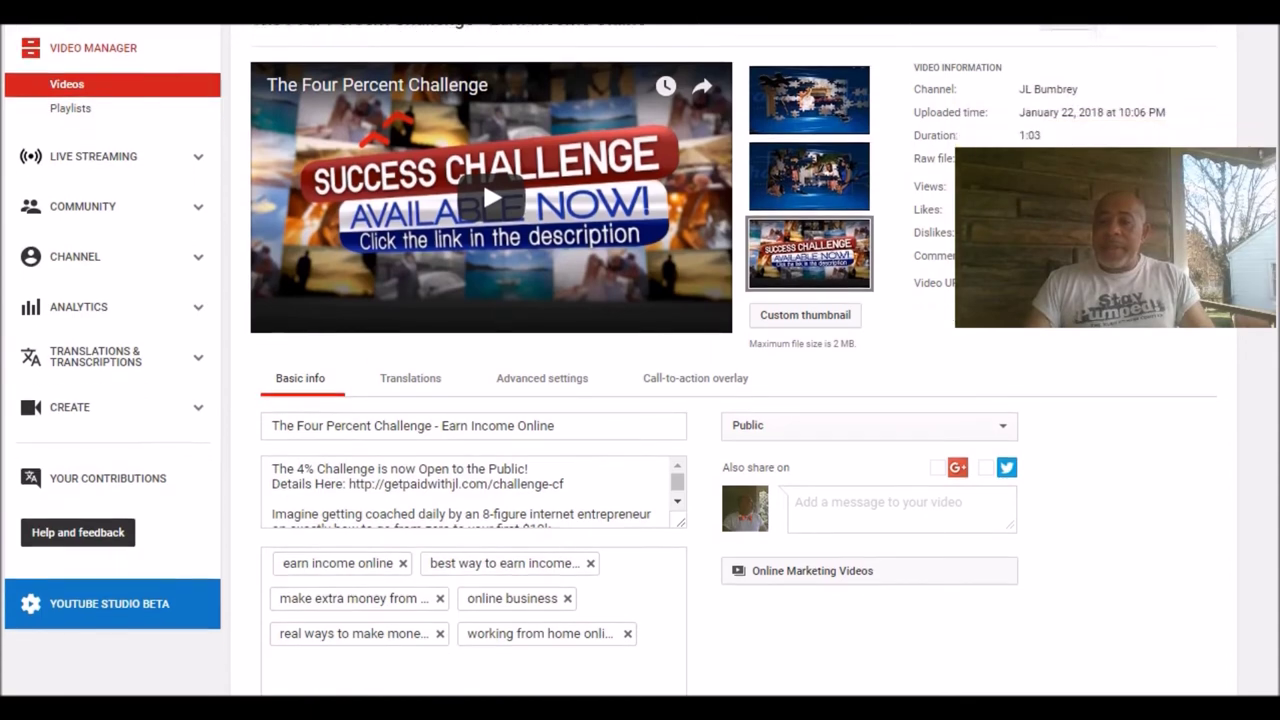